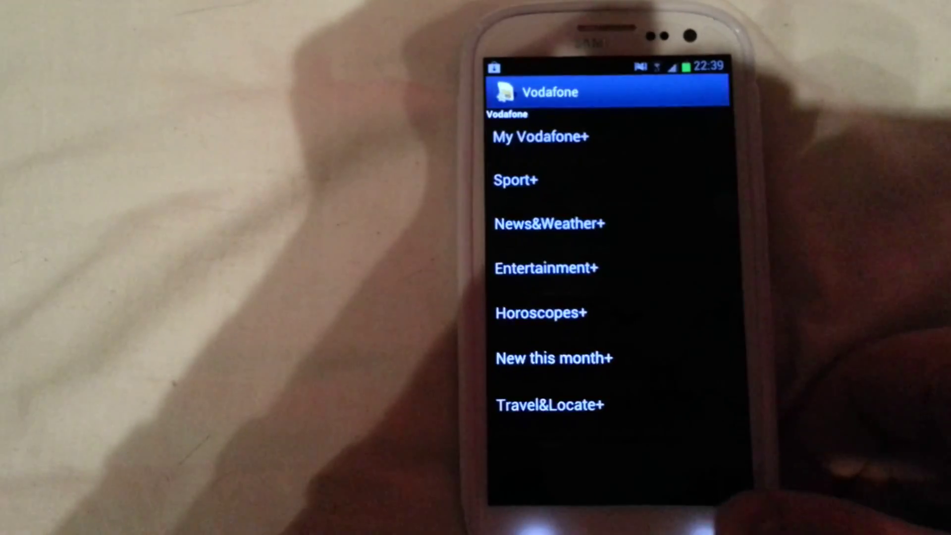
pyautogui.press('Escape')
pyautogui.moveTo(573, 309); pyautogui.dragTo(706, 313)
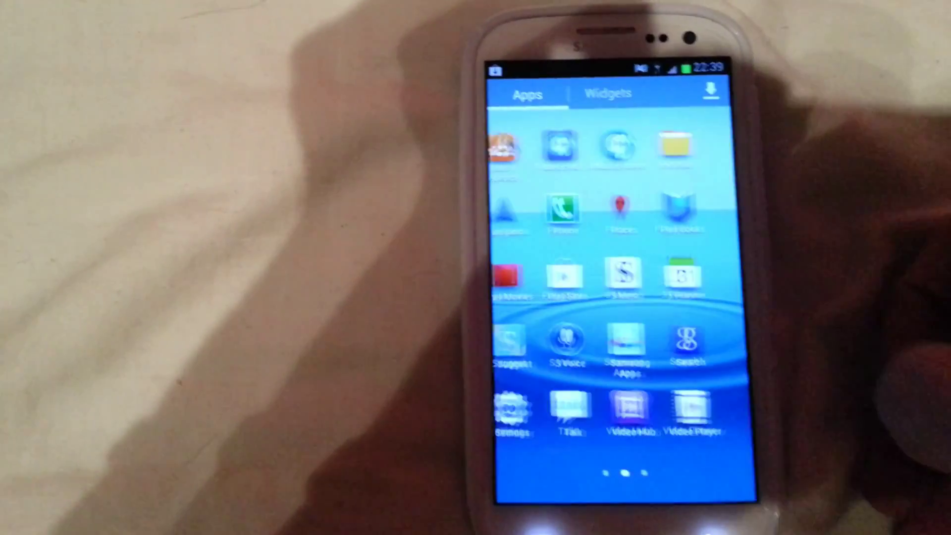